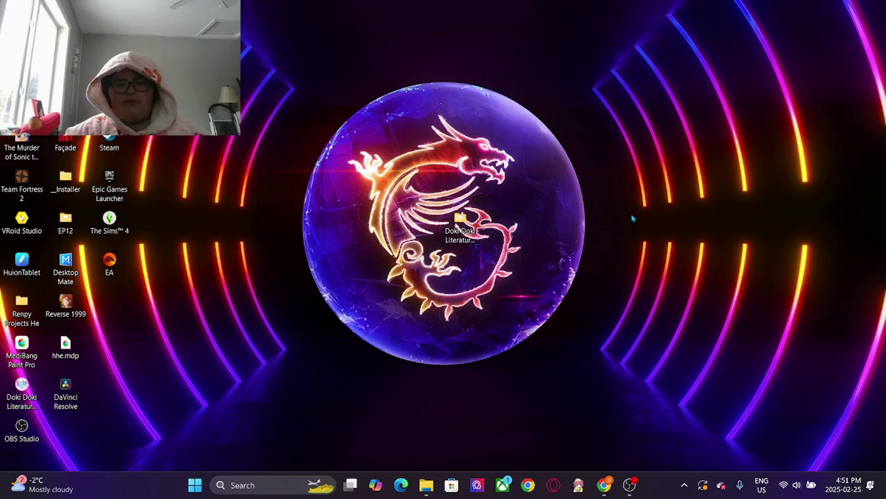
Drag on the desktop, then open and dismiss the desktop context menu.
left_click_drag(618, 241, 608, 339)
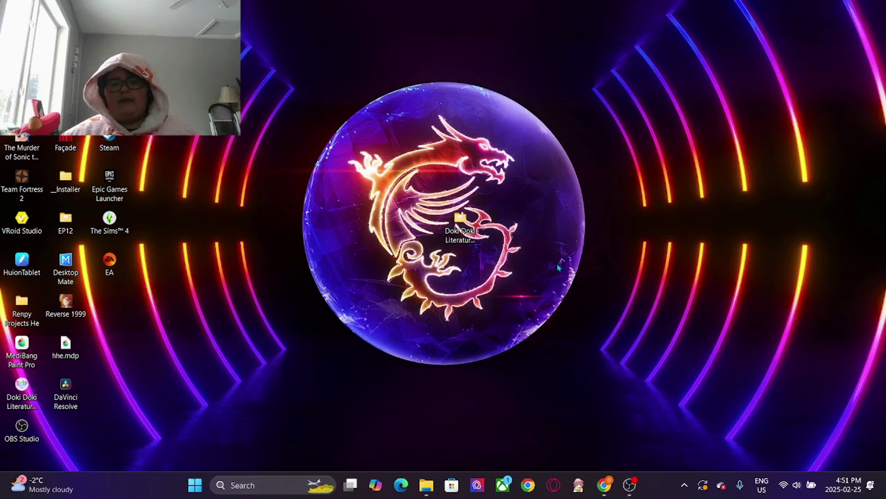
right_click(437, 300)
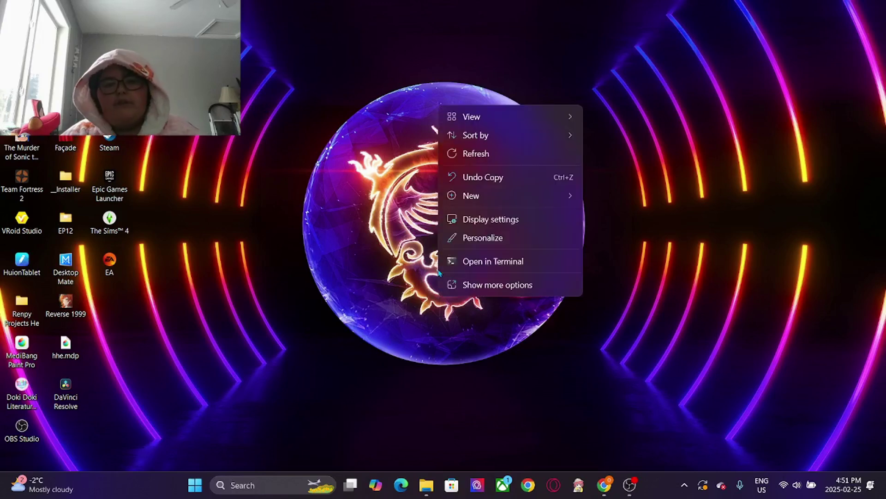
left_click(749, 181)
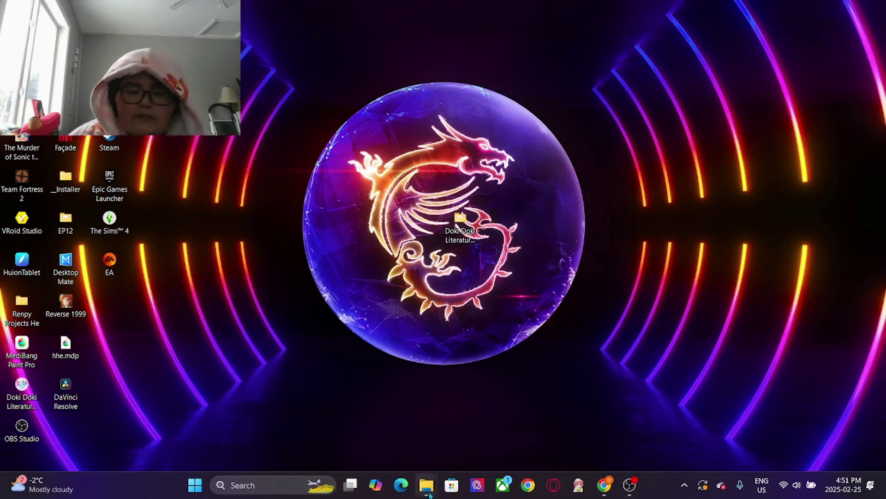
Open a new File Explorer window from the taskbar and show the Windows (C:) drive.
right_click(427, 485)
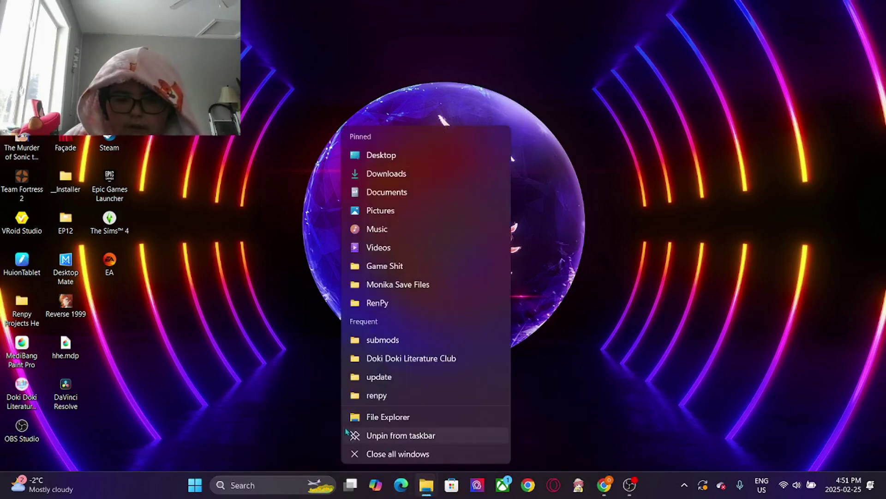
left_click(363, 421)
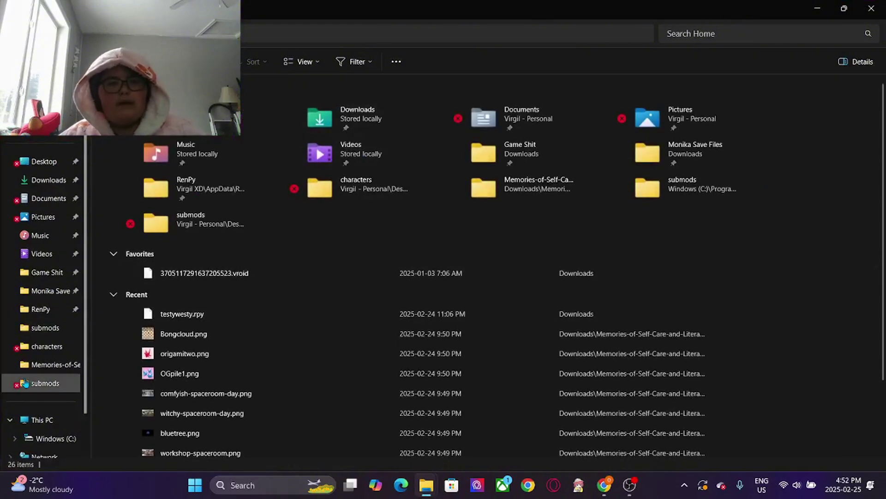
right_click(60, 437)
left_click(60, 438)
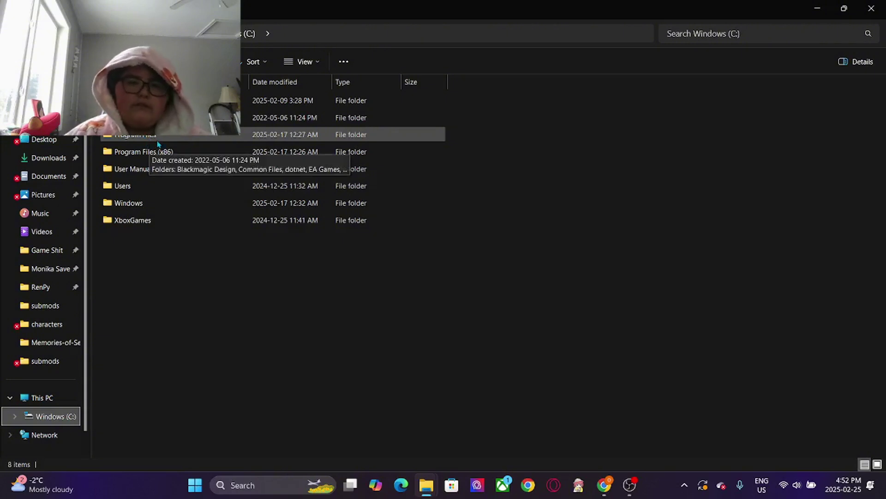
mouse_move(143, 151)
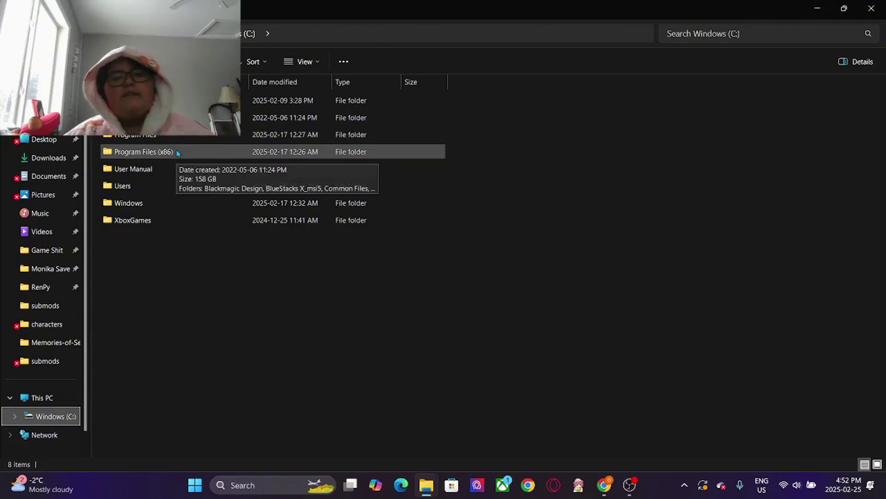
Go to Program Files (x86)\Steam\steamapps\common, select Doki Doki Literature Club, and minimize Explorer.
double_click(177, 152)
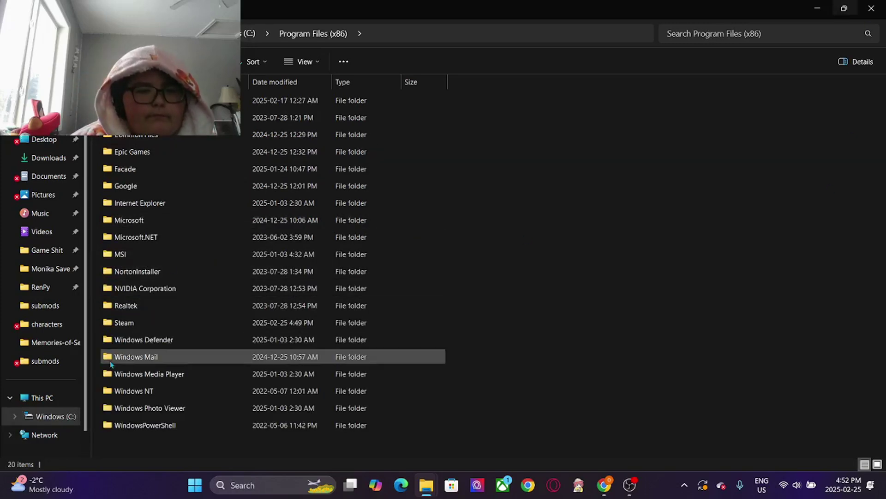
double_click(139, 323)
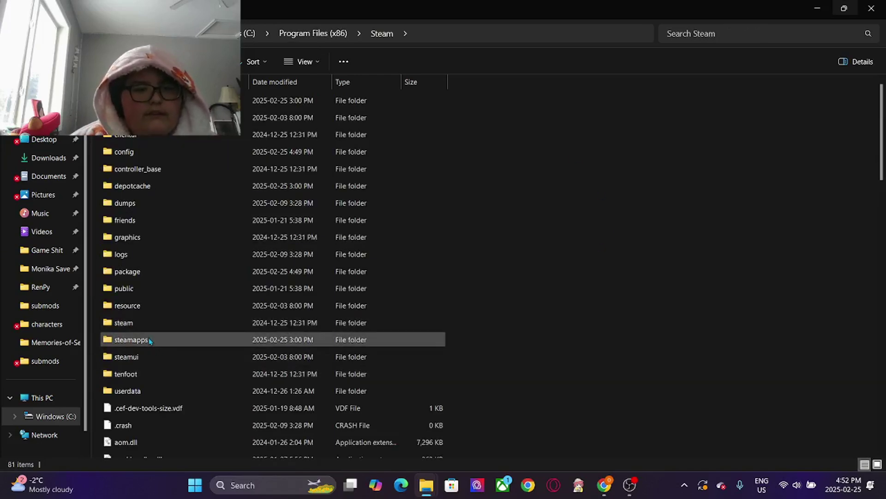
double_click(149, 341)
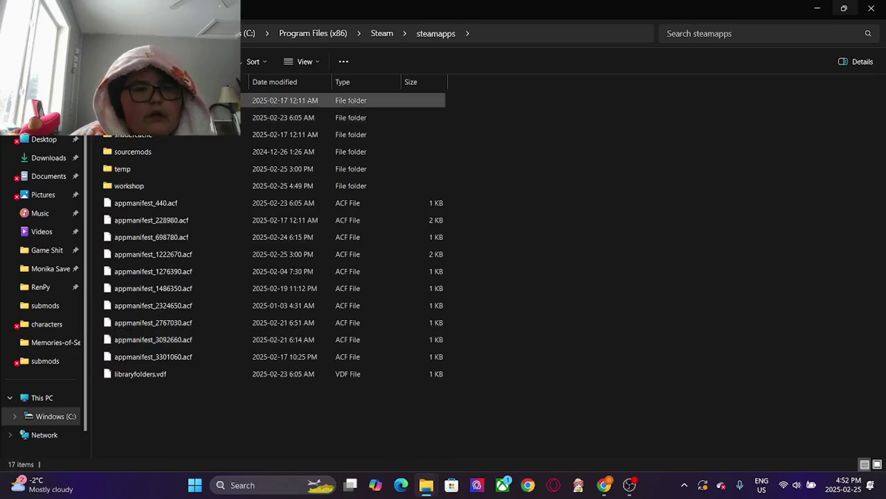
double_click(138, 100)
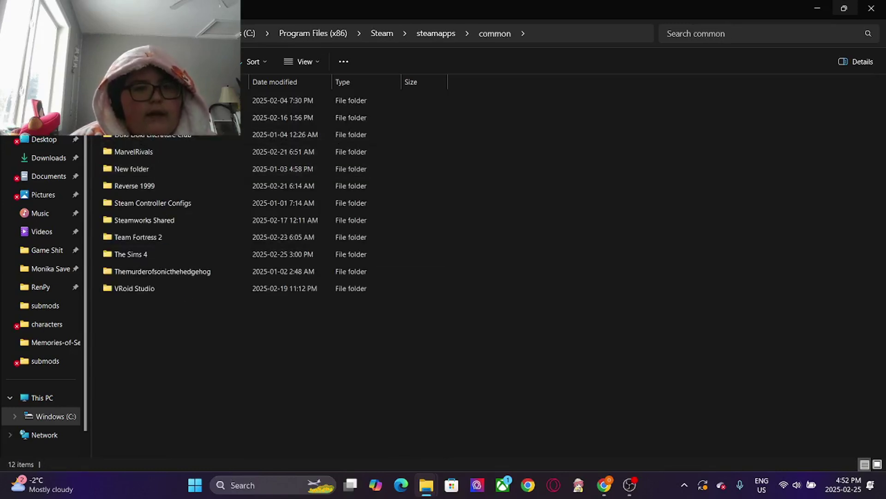
left_click(156, 136)
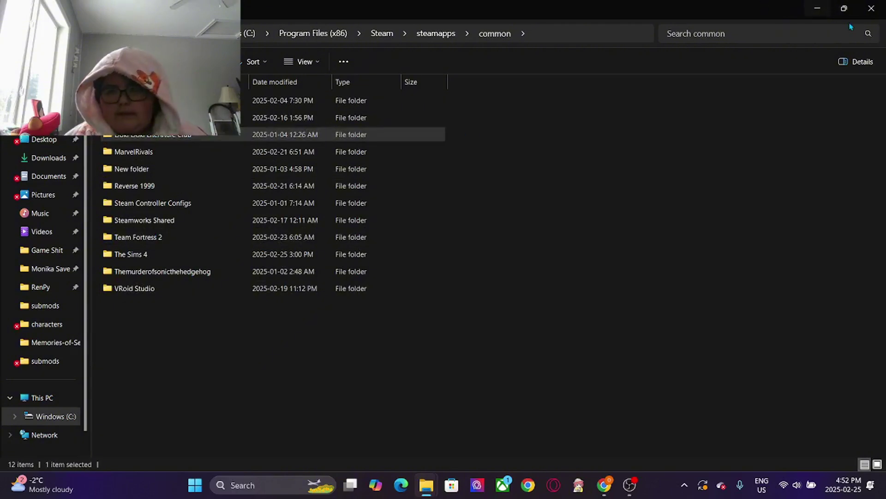
left_click(814, 9)
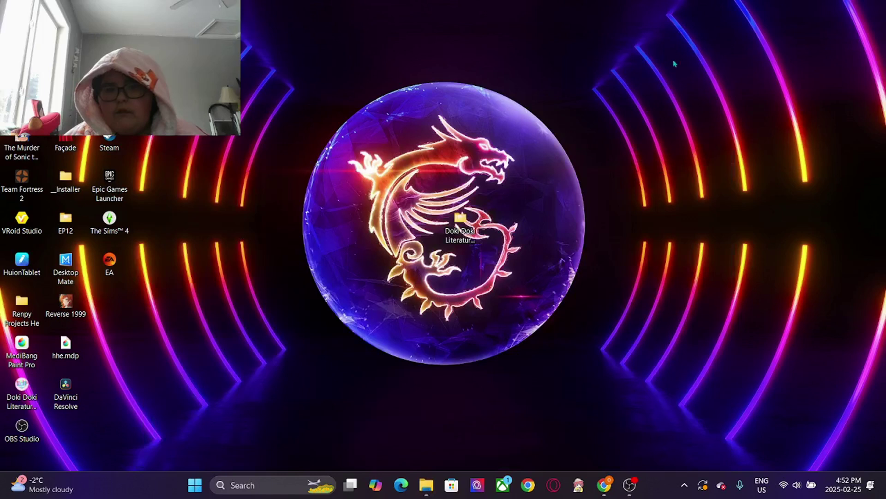
Paste the Doki Doki Literature Club folder onto the desktop from its context menu.
right_click(290, 225)
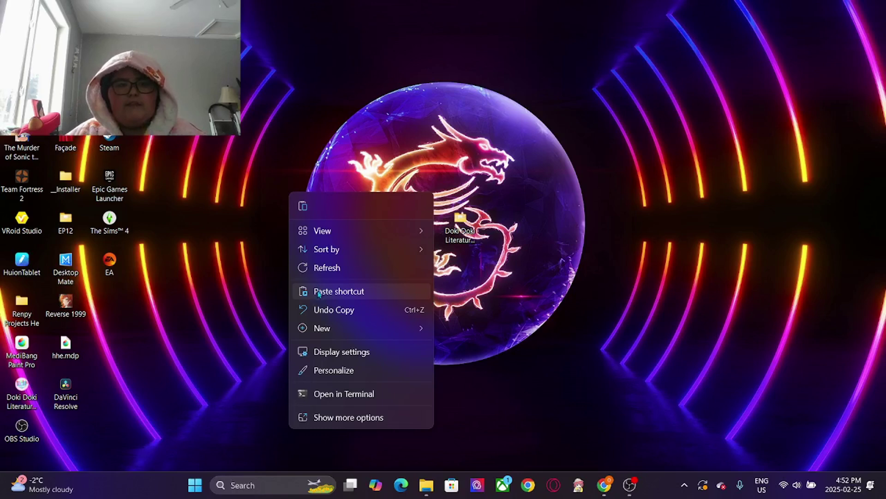
left_click(304, 207)
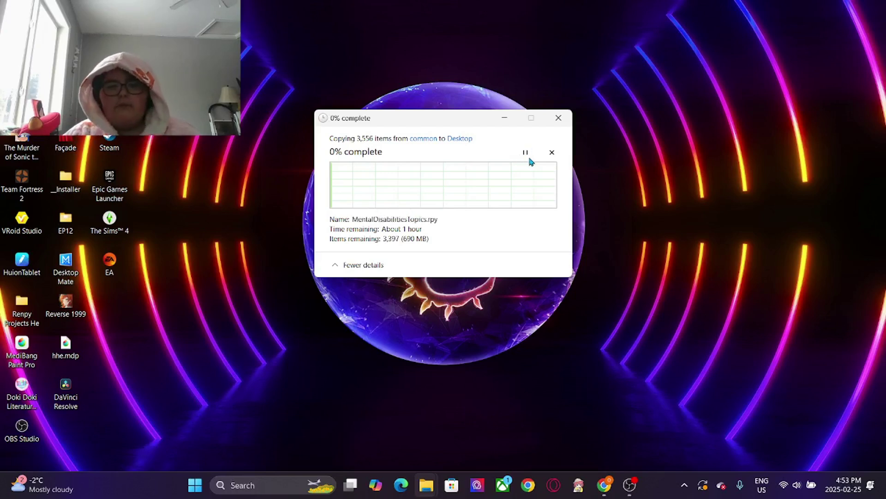
Pause and resume the copy, reposition its dialogs, and answer the 3,311 same-name files prompt.
left_click(525, 153)
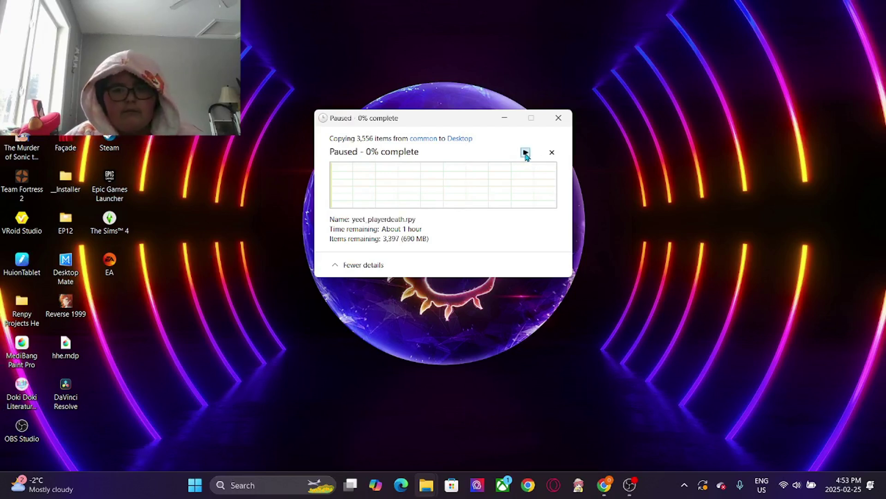
left_click(525, 153)
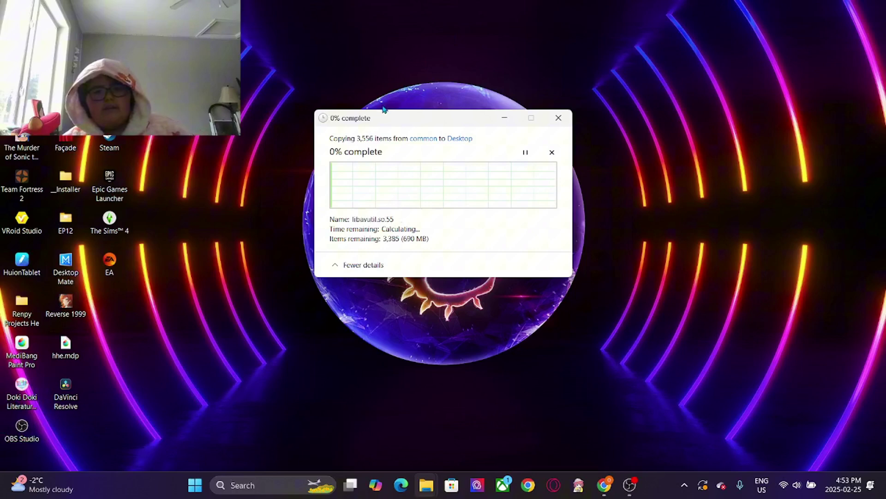
left_click_drag(385, 115, 668, 187)
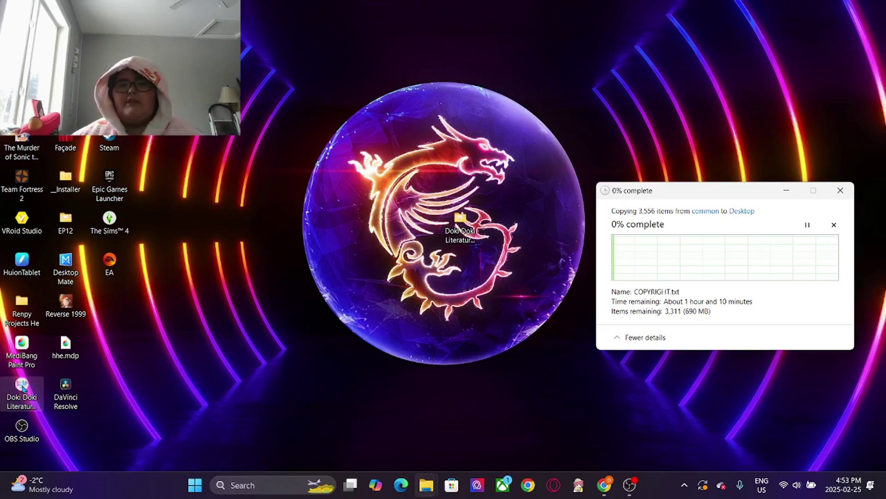
mouse_move(708, 194)
left_mouse_down()
mouse_move(440, 93)
mouse_move(402, 124)
left_mouse_up()
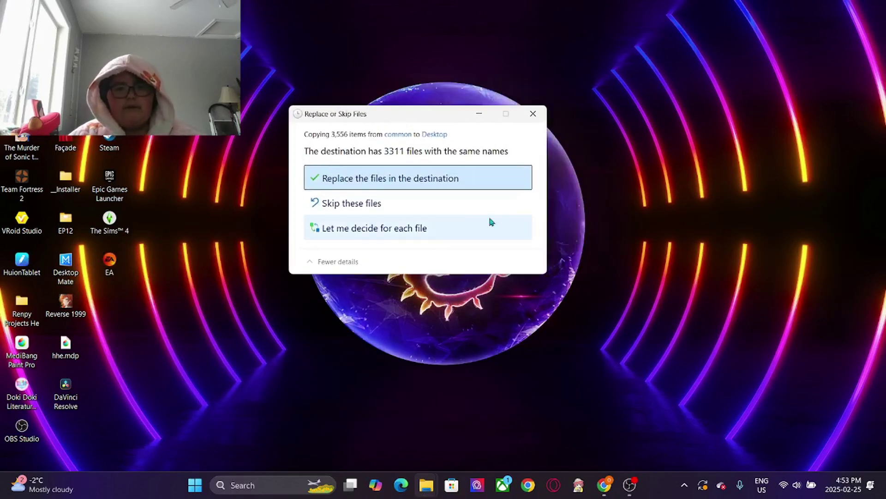
left_click_drag(360, 118, 259, 237)
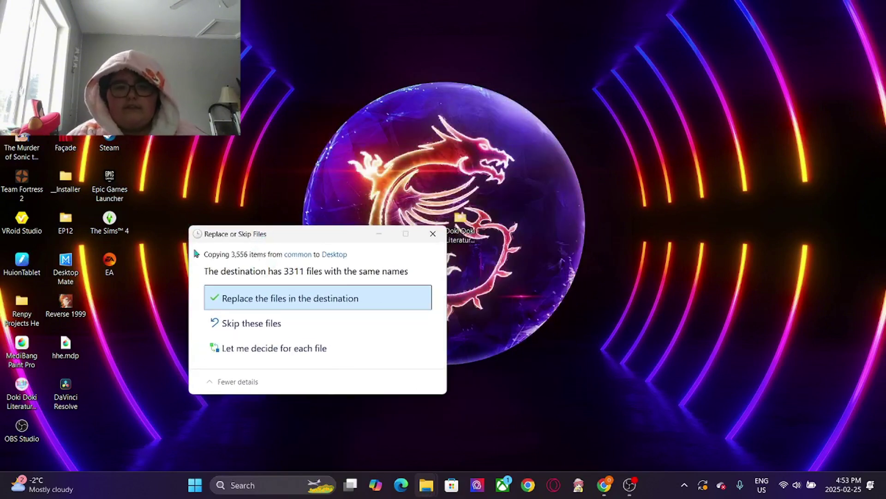
left_click(433, 234)
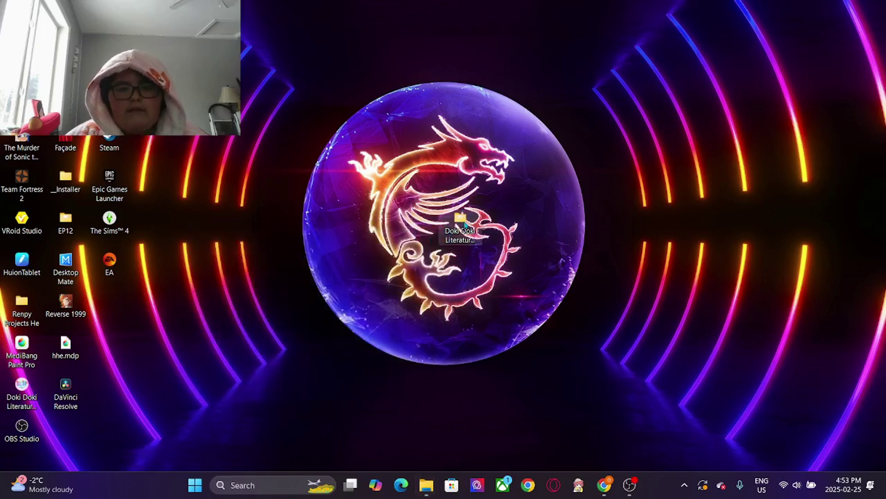
Open the desktop Doki Doki Literature Club folder and select DDLC.exe.
double_click(462, 221)
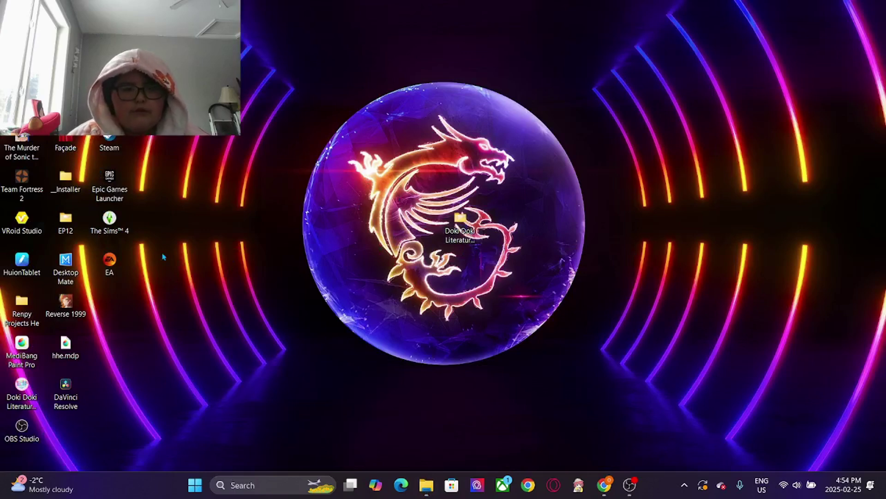
left_click(464, 227)
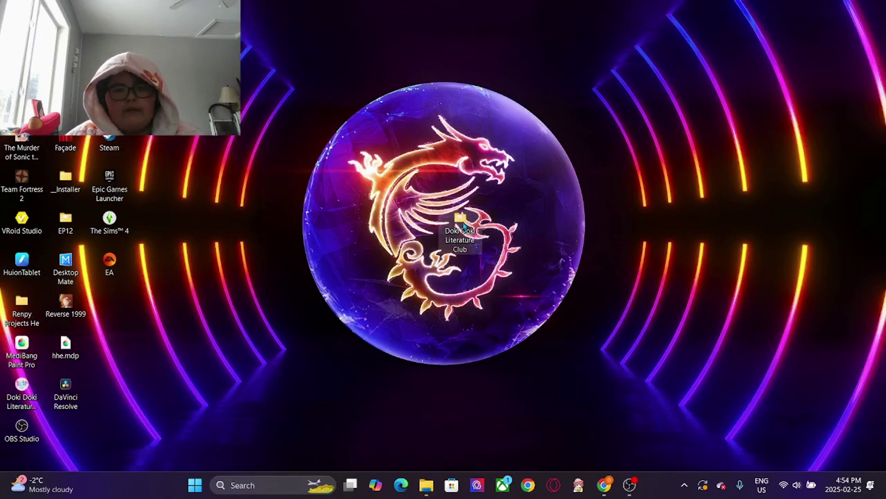
double_click(463, 223)
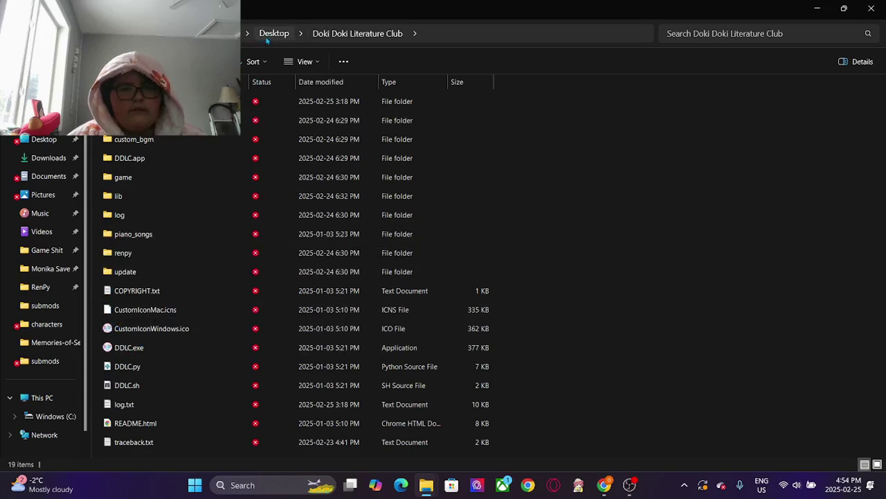
left_click(136, 350)
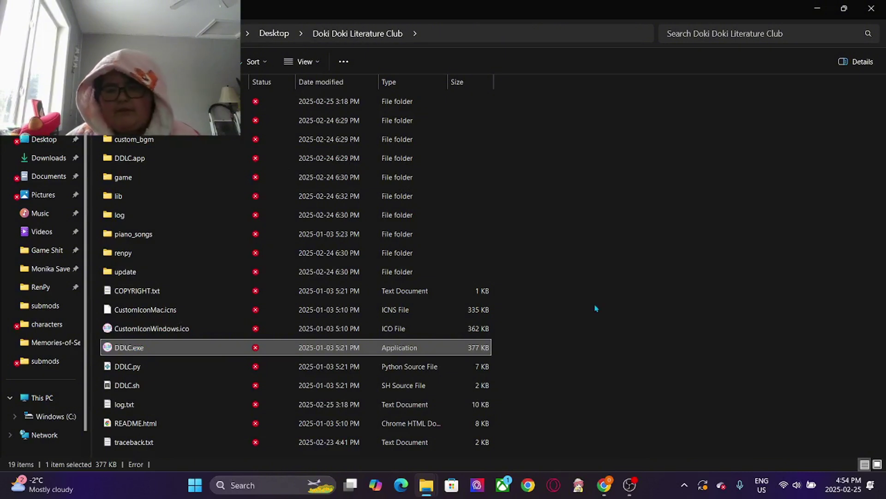
Run DDLC.exe and maximize the game window.
key("Return")
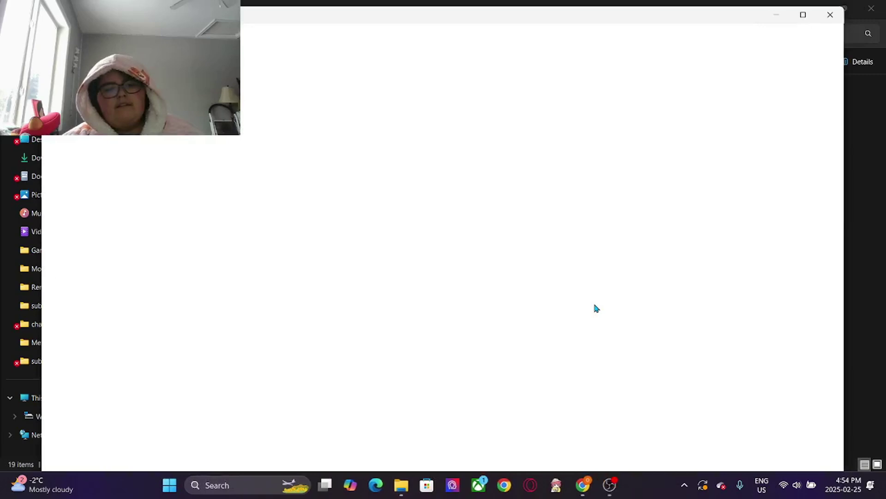
left_click(804, 15)
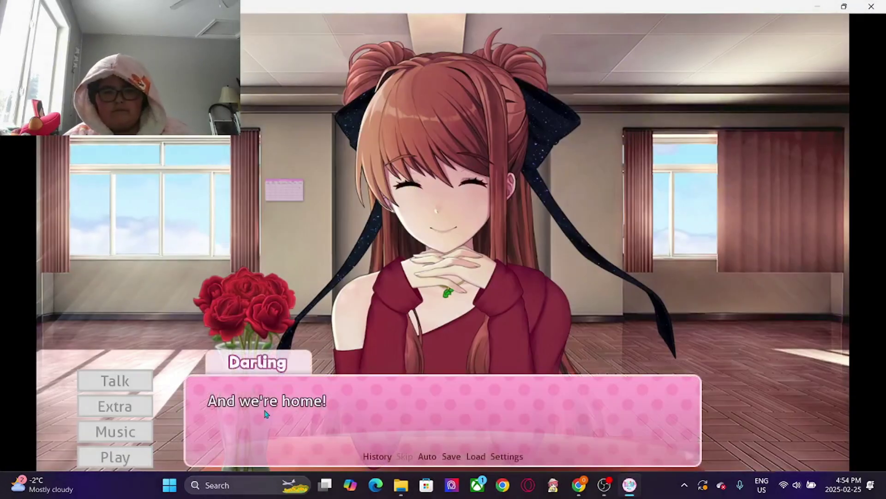